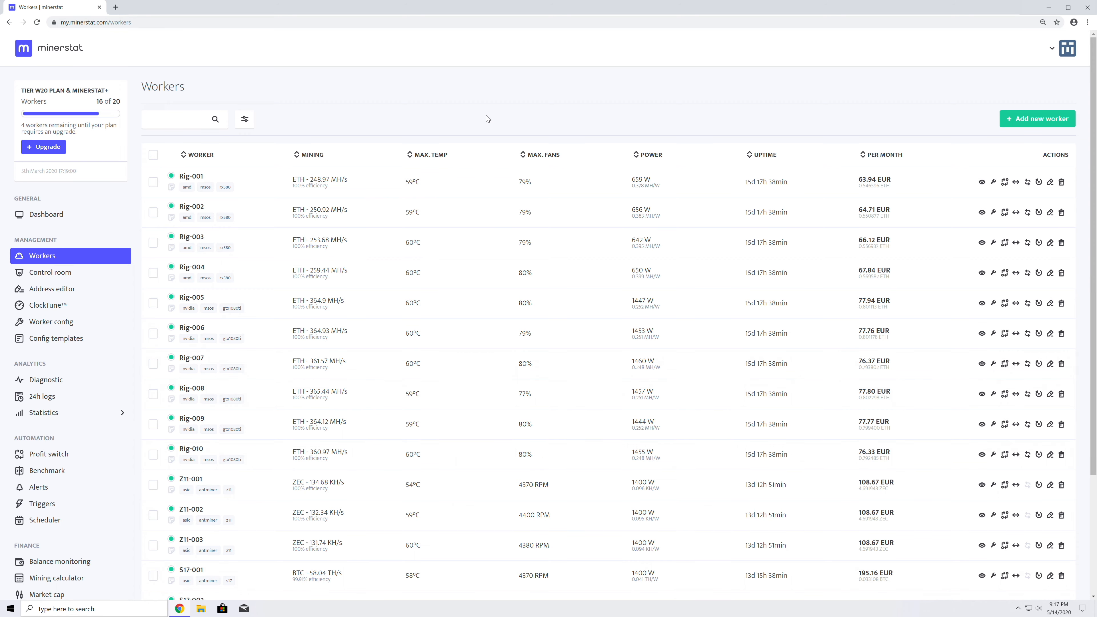
# Open the worker configuration and choose Rig-001 as the worker to configure.
pyautogui.click(993, 183)
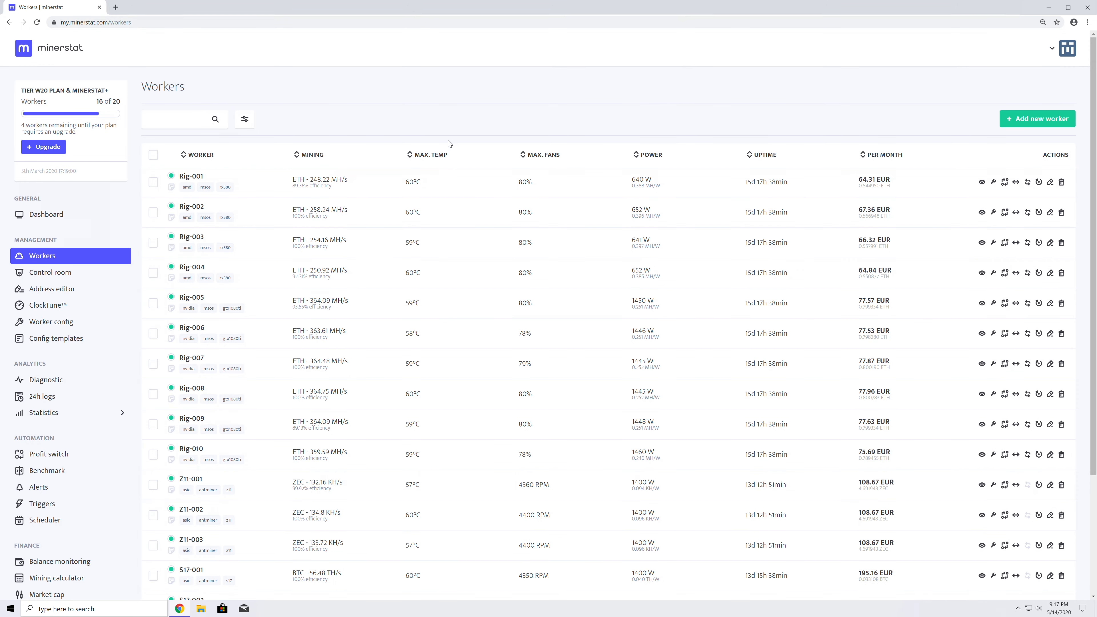
pyautogui.click(113, 322)
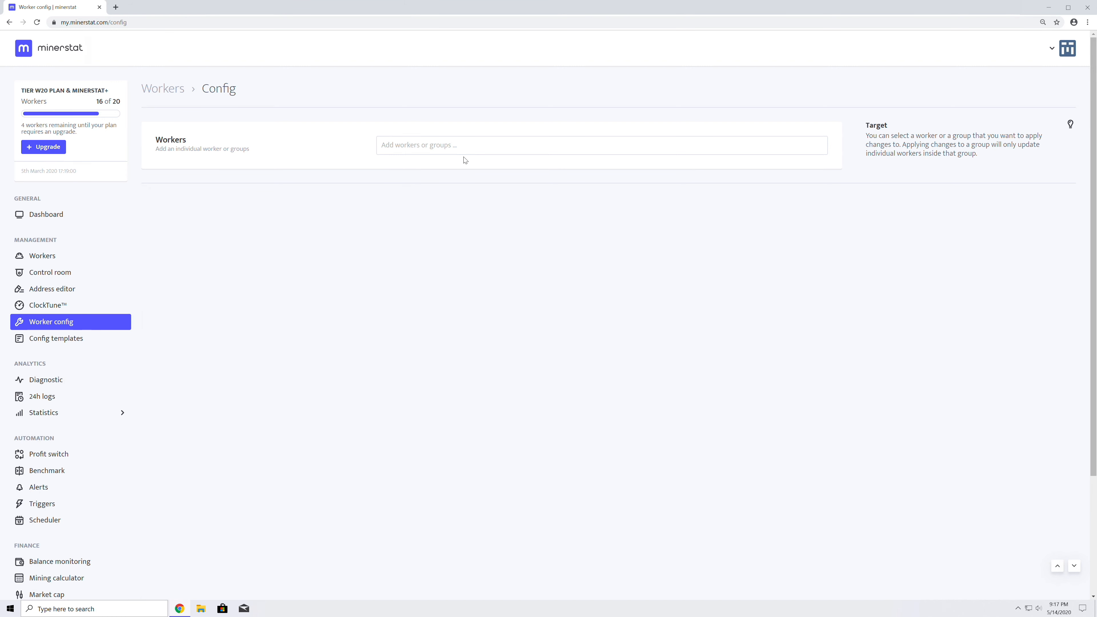
pyautogui.click(476, 151)
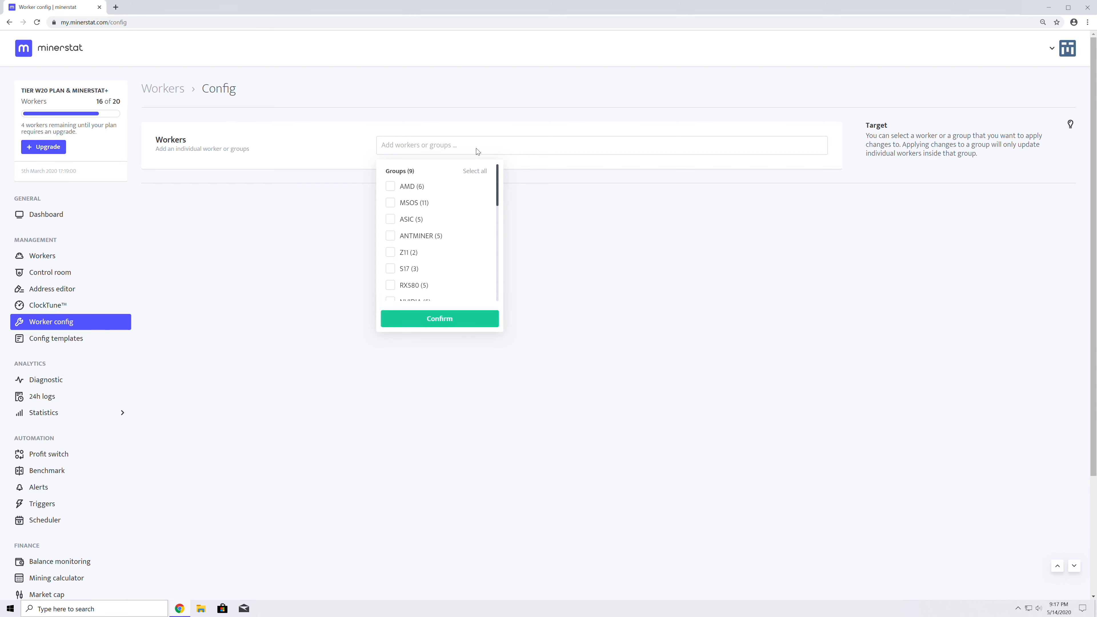
pyautogui.scroll(-4, 463, 196)
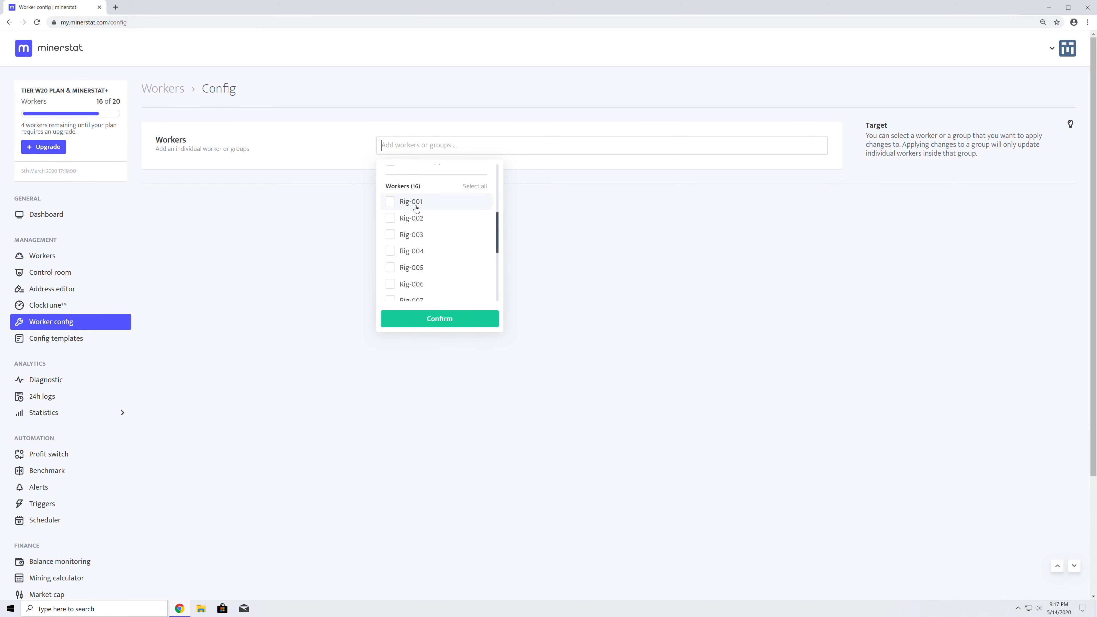
pyautogui.click(391, 210)
pyautogui.click(431, 320)
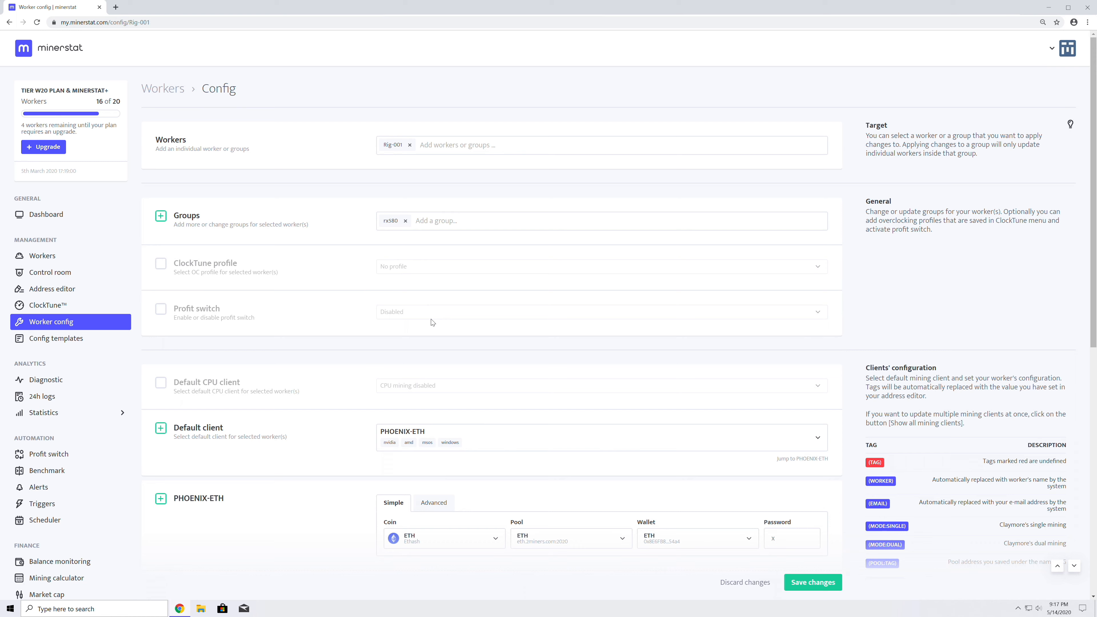
# Include the ClockTune profile in the update, set it to RX580, and save the changes.
pyautogui.click(157, 269)
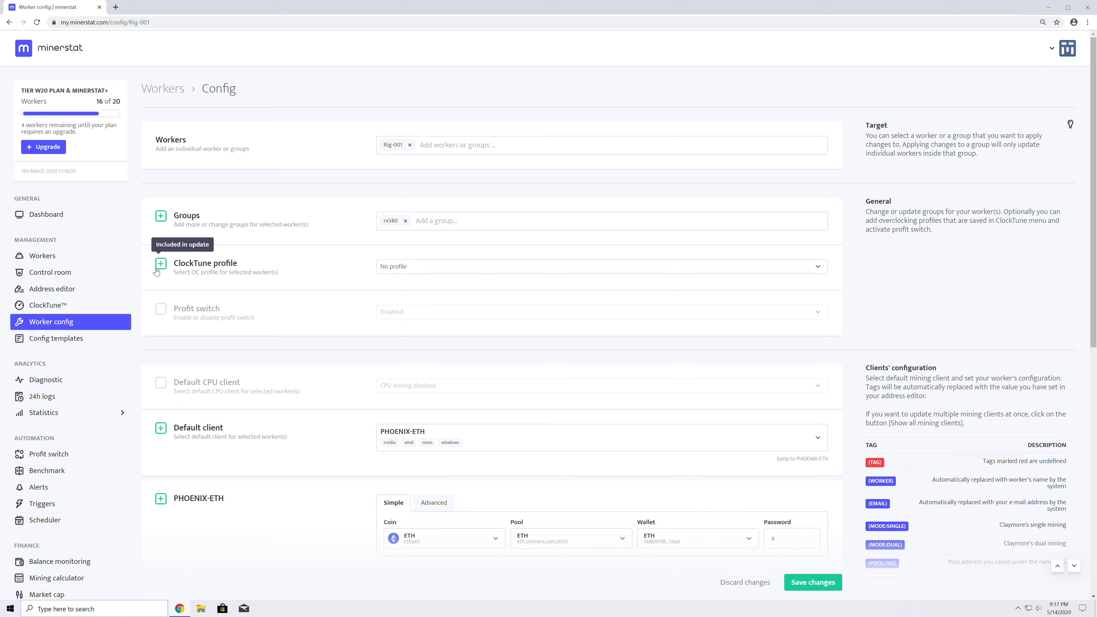
pyautogui.click(443, 272)
pyautogui.click(445, 289)
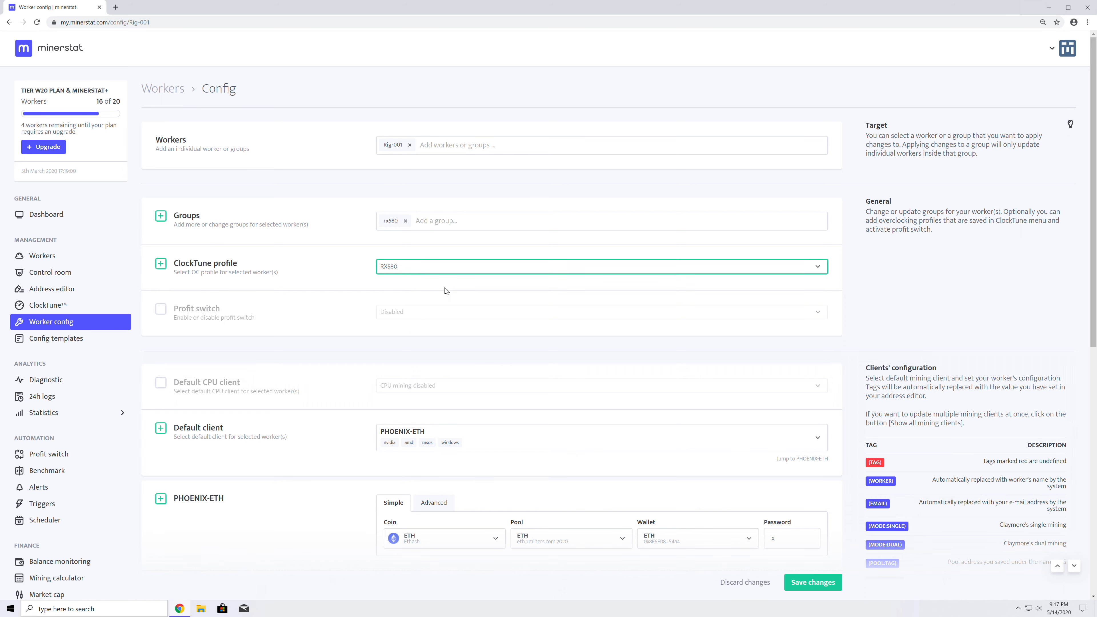
pyautogui.click(818, 584)
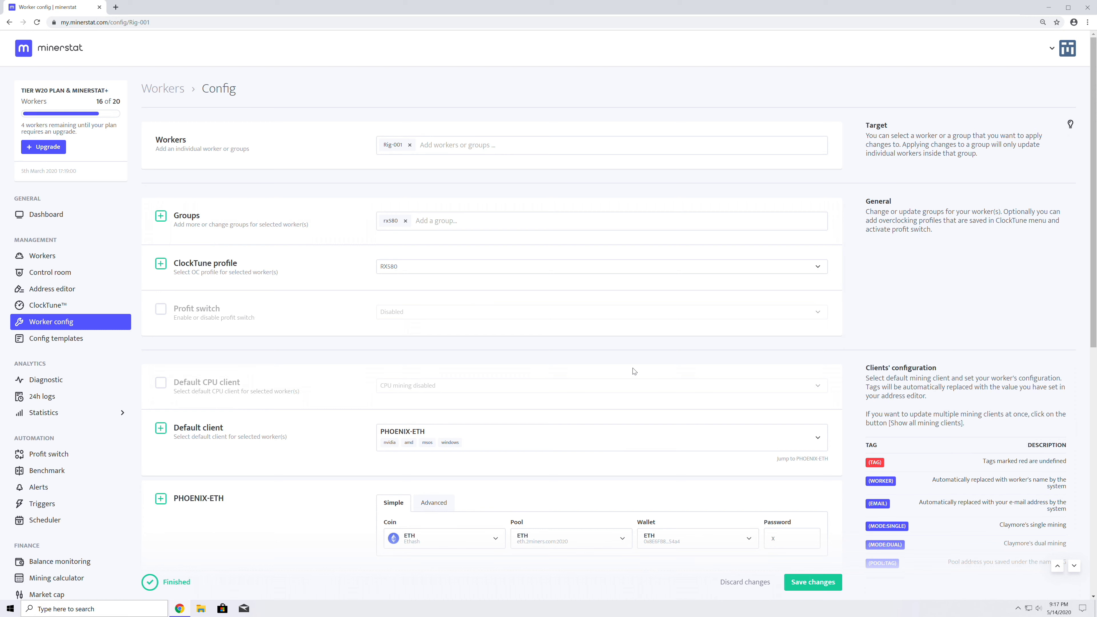
# Set the ClockTune profile back to No profile and save the changes.
pyautogui.click(556, 274)
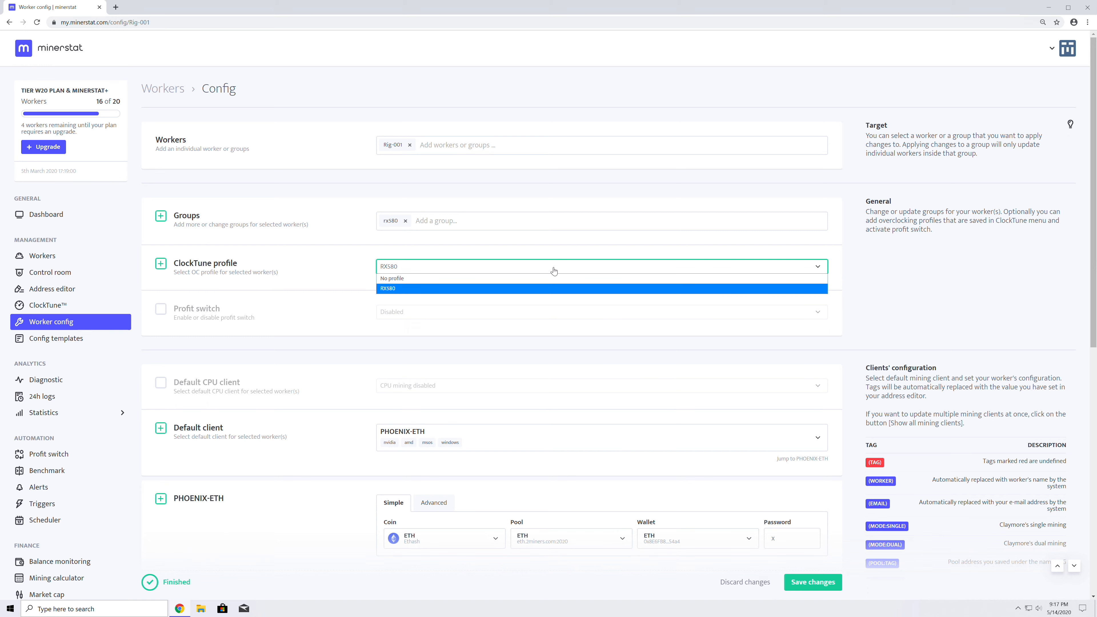
pyautogui.click(555, 277)
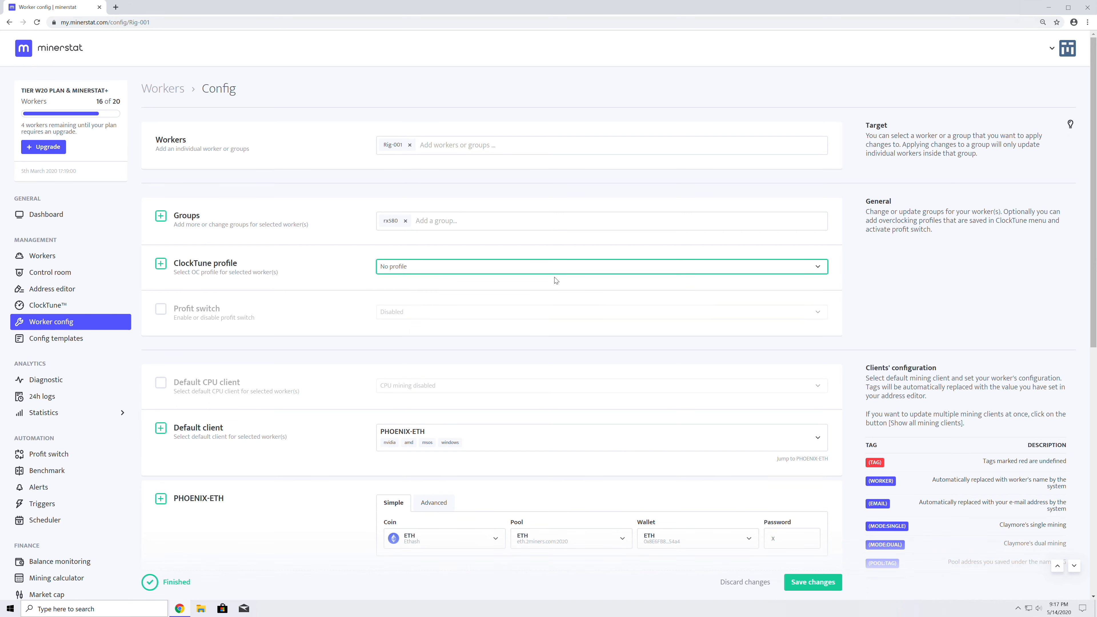
pyautogui.click(800, 586)
# Change the default client to CLAYMORE-ETH and look at its advanced configuration before returning to the simple view.
pyautogui.scroll(-6, 799, 585)
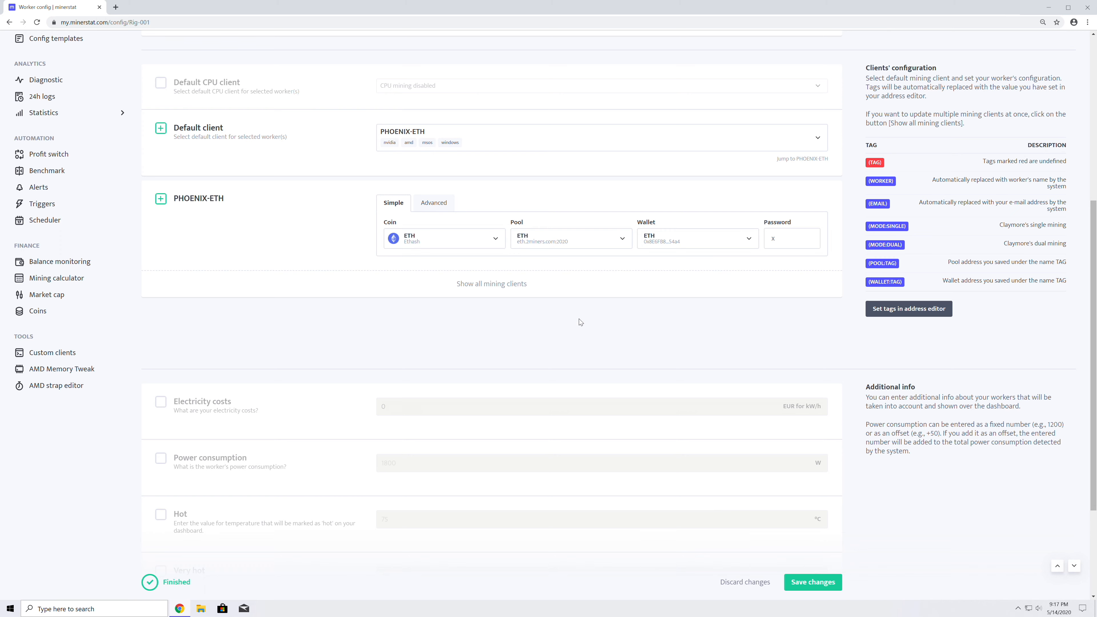
pyautogui.click(516, 147)
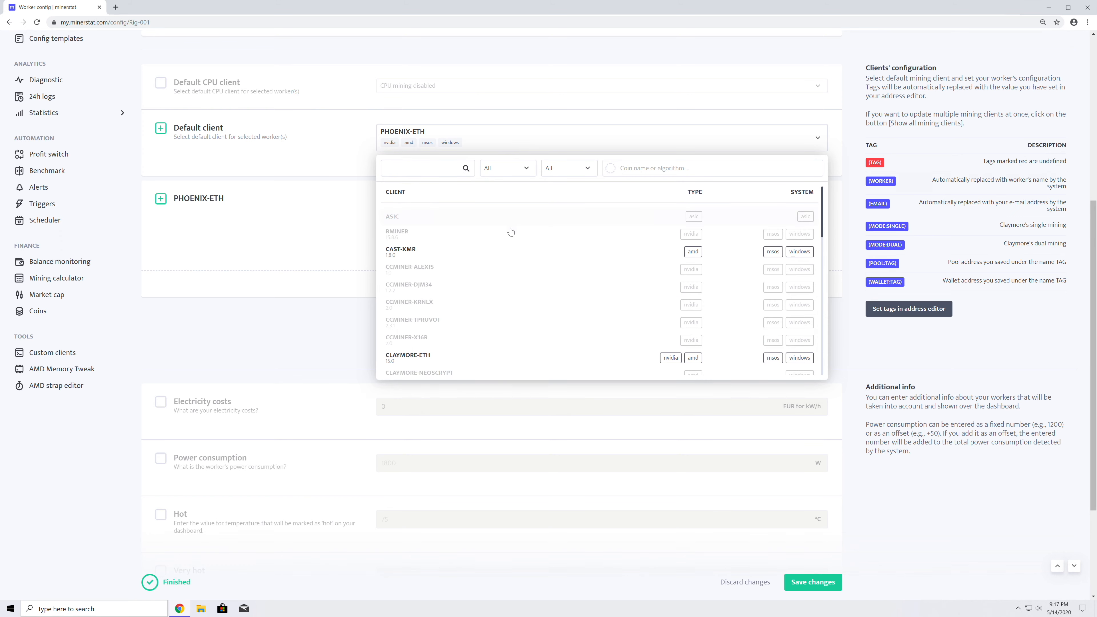
pyautogui.click(503, 357)
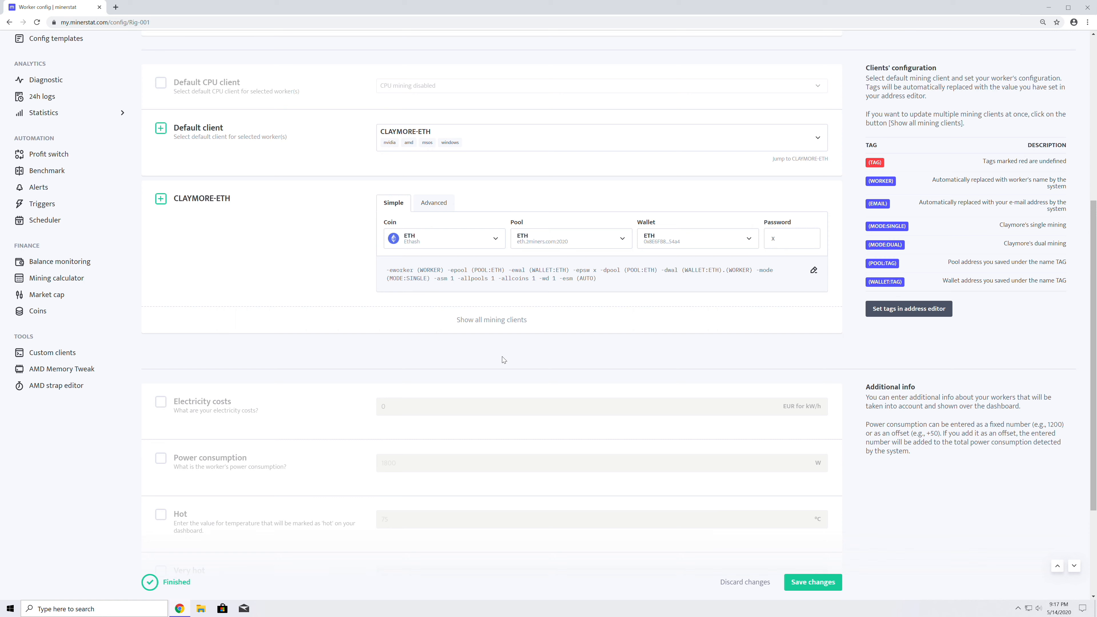
pyautogui.click(428, 208)
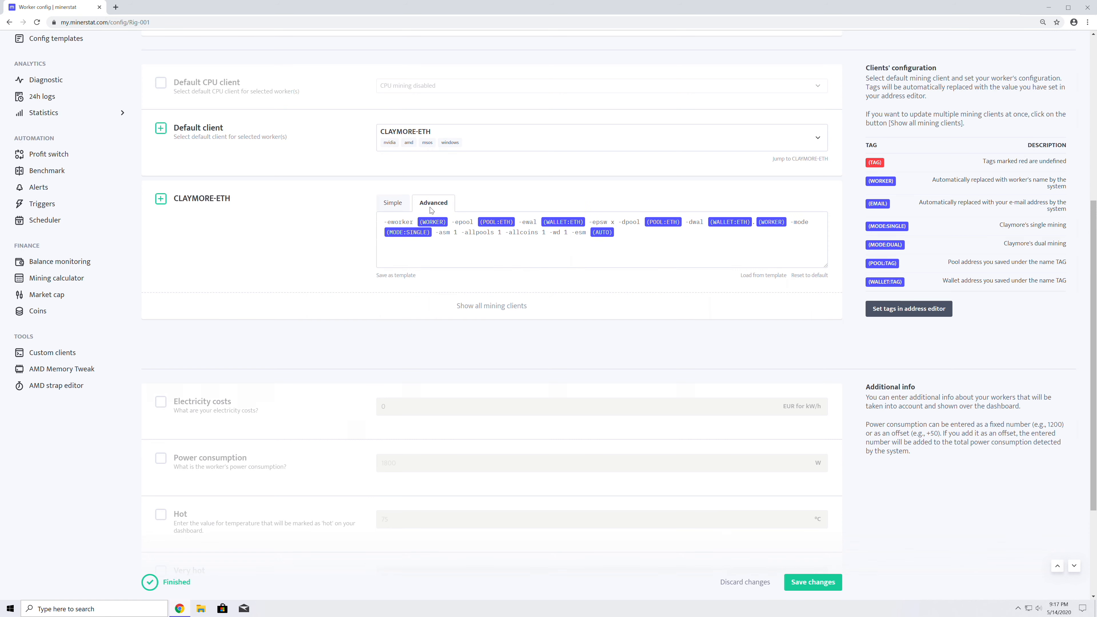
pyautogui.click(402, 207)
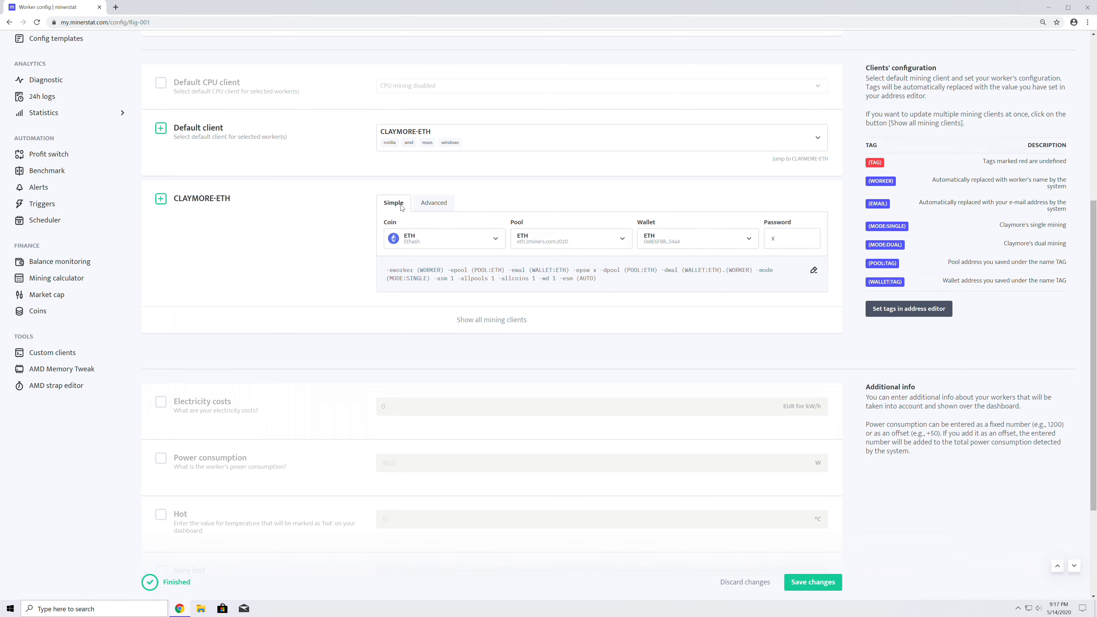
# Include electricity costs in the update and set them to 0.06 EUR for kW/h.
pyautogui.scroll(-4, 402, 208)
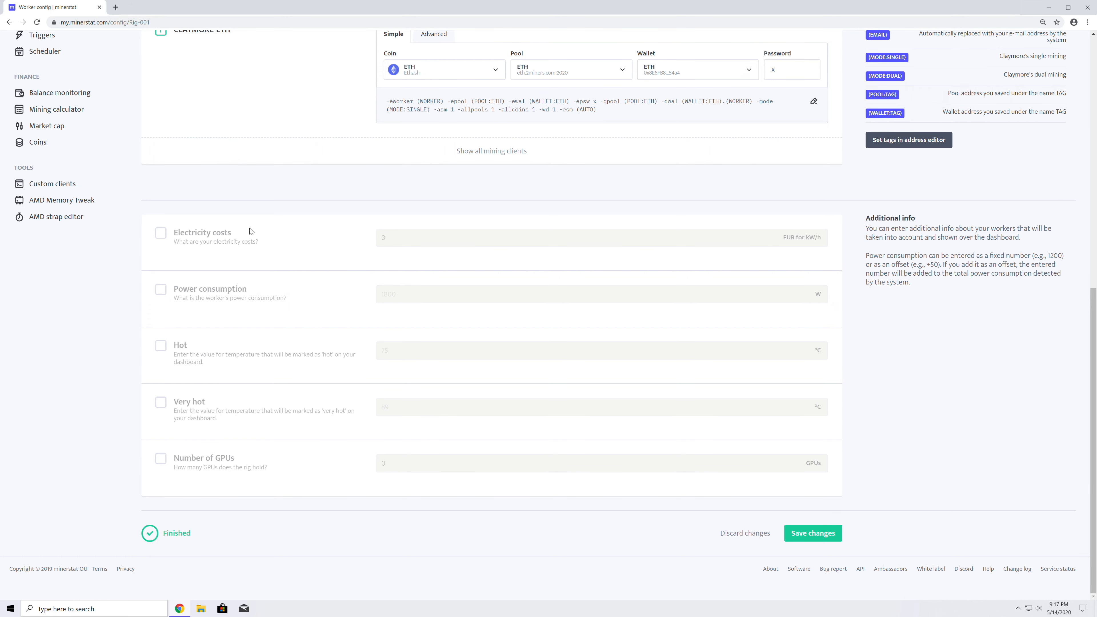
pyautogui.click(161, 234)
pyautogui.click(399, 241)
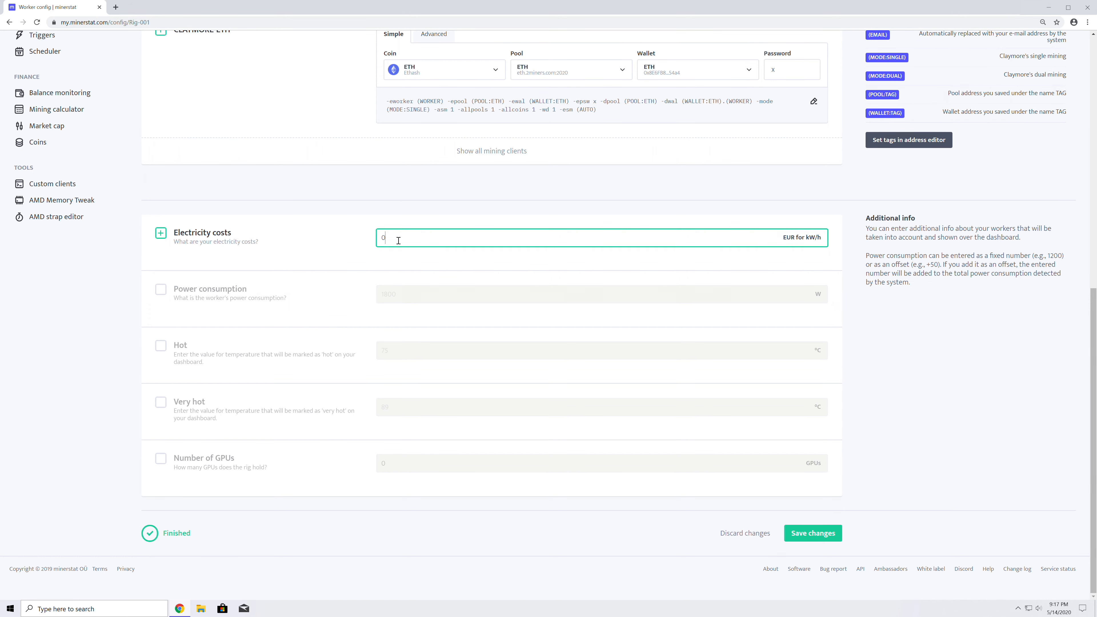
pyautogui.write('.06')
# Include power consumption in the update, enter 800 W, and replace it with an offset of +80 W.
pyautogui.click(160, 289)
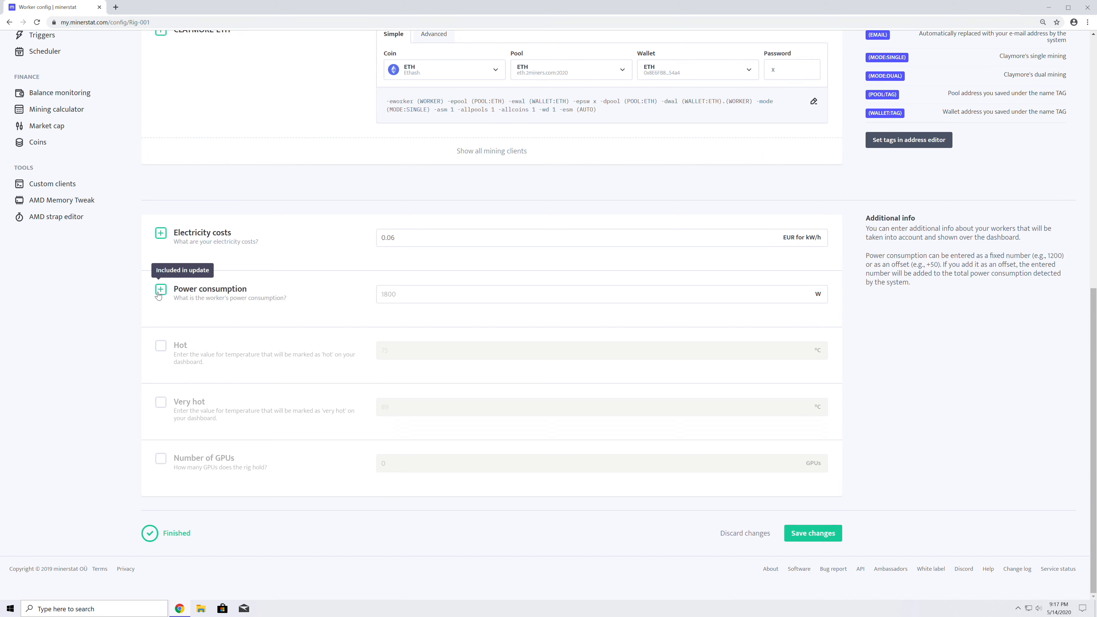
pyautogui.click(440, 300)
pyautogui.write('800')
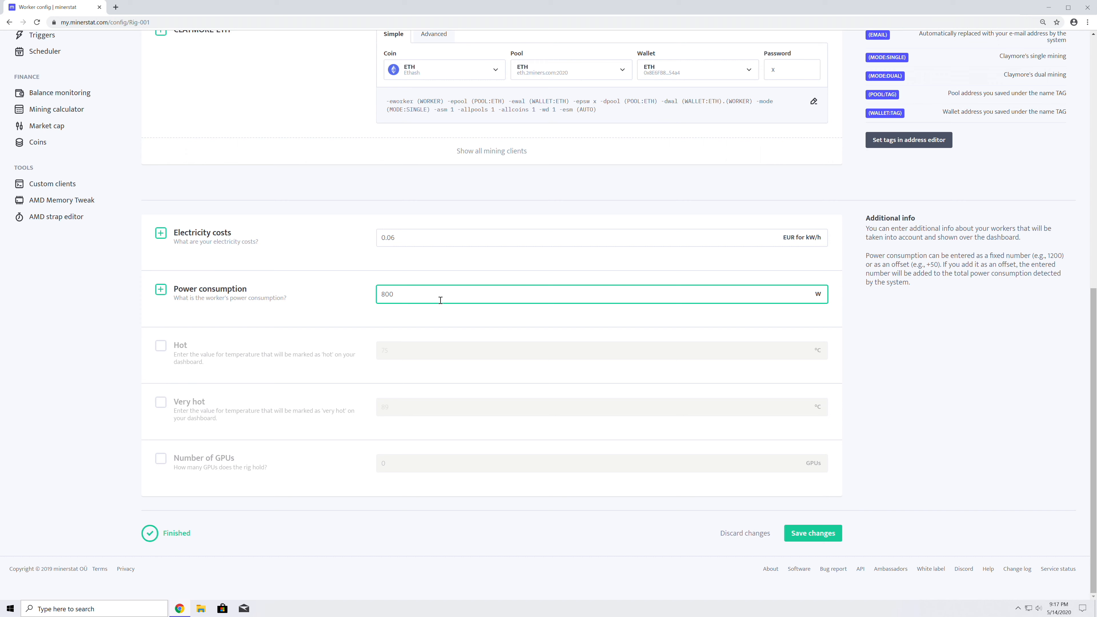
pyautogui.press('BackSpace')
pyautogui.press('BackSpace')
pyautogui.press('BackSpace')
pyautogui.write('+80')
# Include both temperature thresholds in the update, setting Hot to 80 °C and Very hot to 92 °C.
pyautogui.click(161, 349)
pyautogui.click(432, 350)
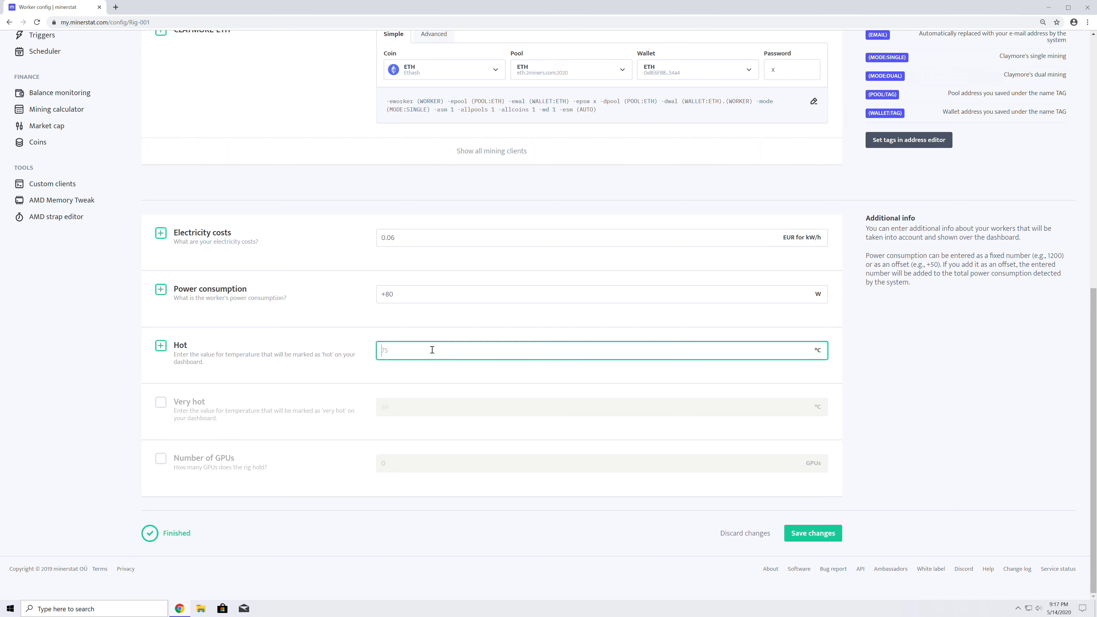
pyautogui.write('80')
pyautogui.click(160, 403)
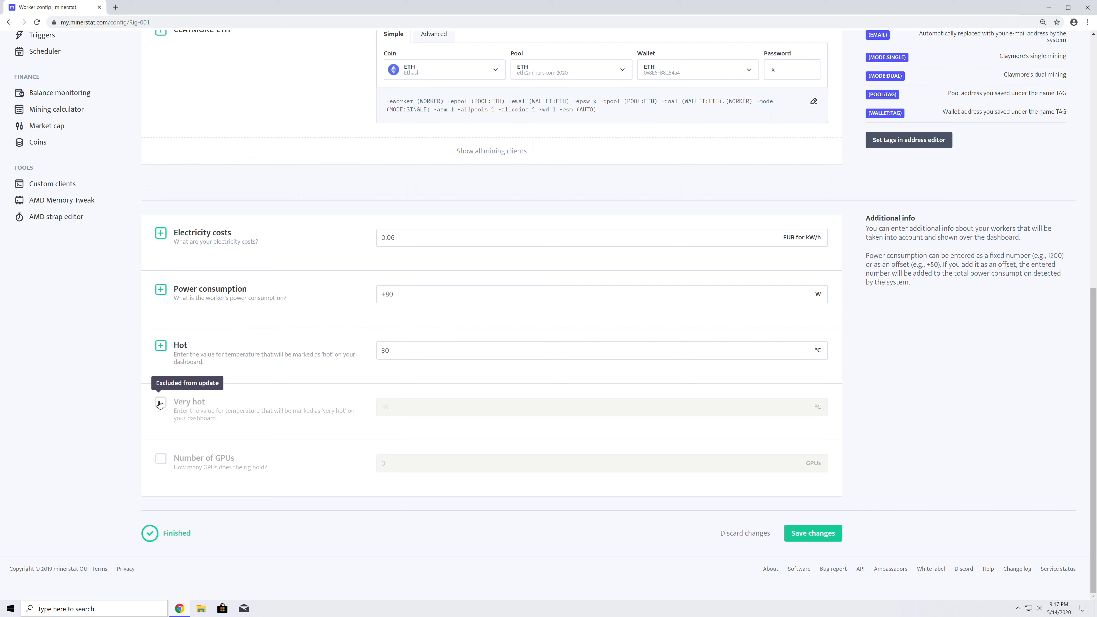
pyautogui.click(401, 408)
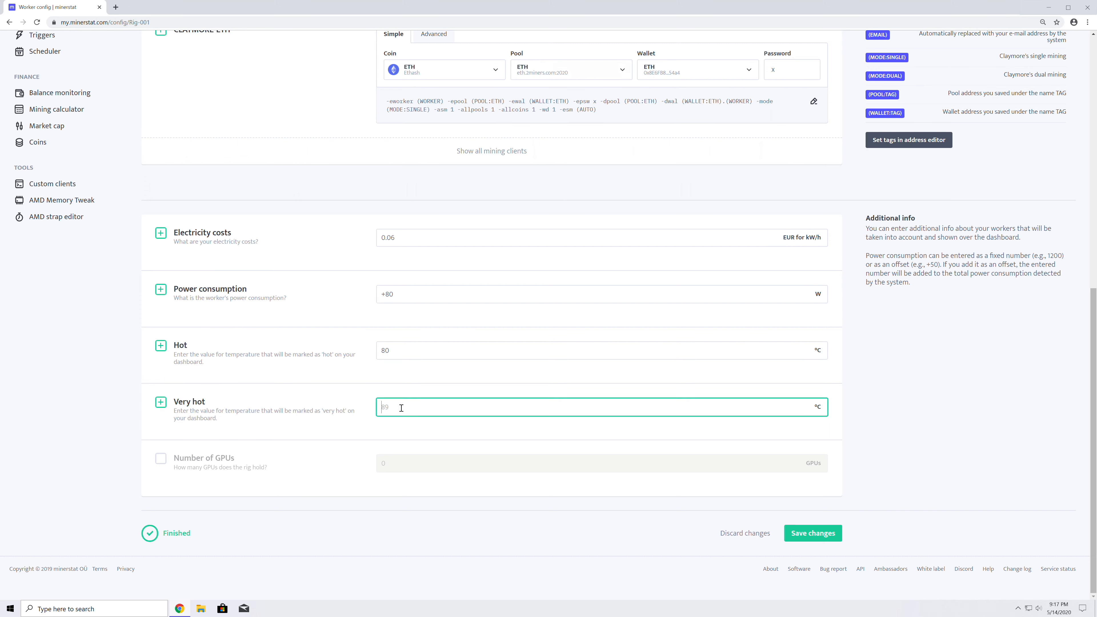
pyautogui.write('92')
# Include the number of GPUs in the update, set it to 6, and save the worker's changes.
pyautogui.click(164, 459)
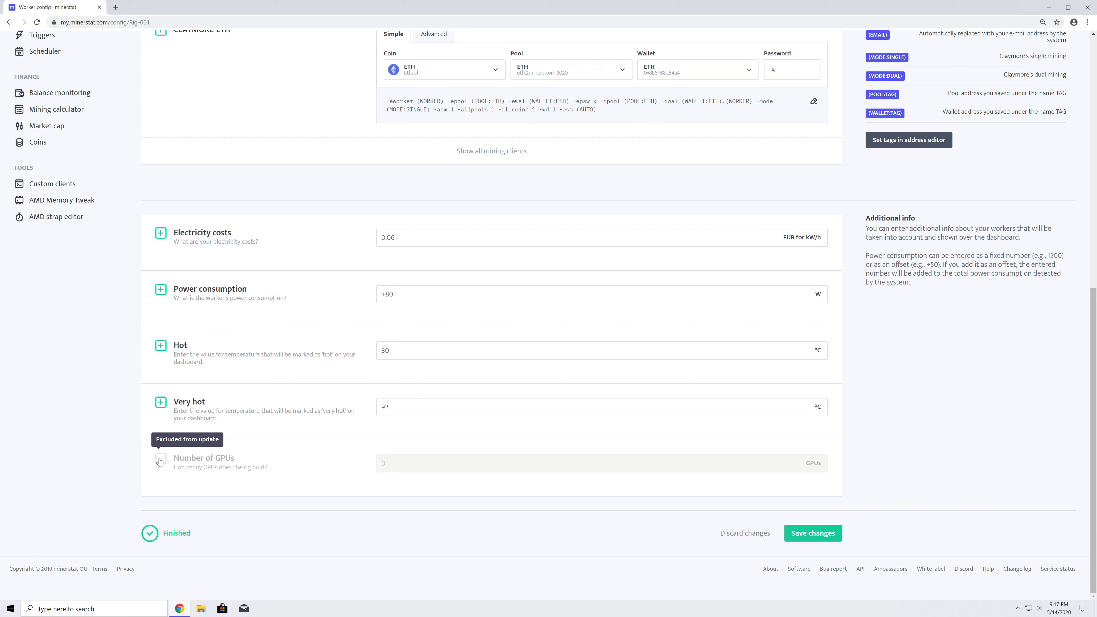
pyautogui.click(434, 469)
pyautogui.write('6')
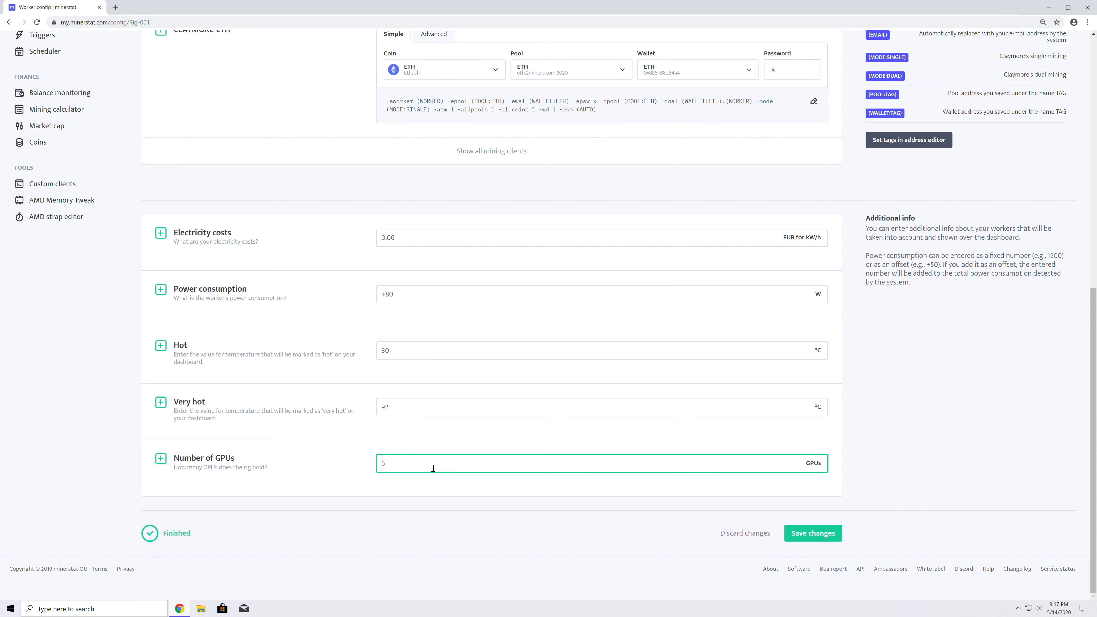
pyautogui.click(802, 540)
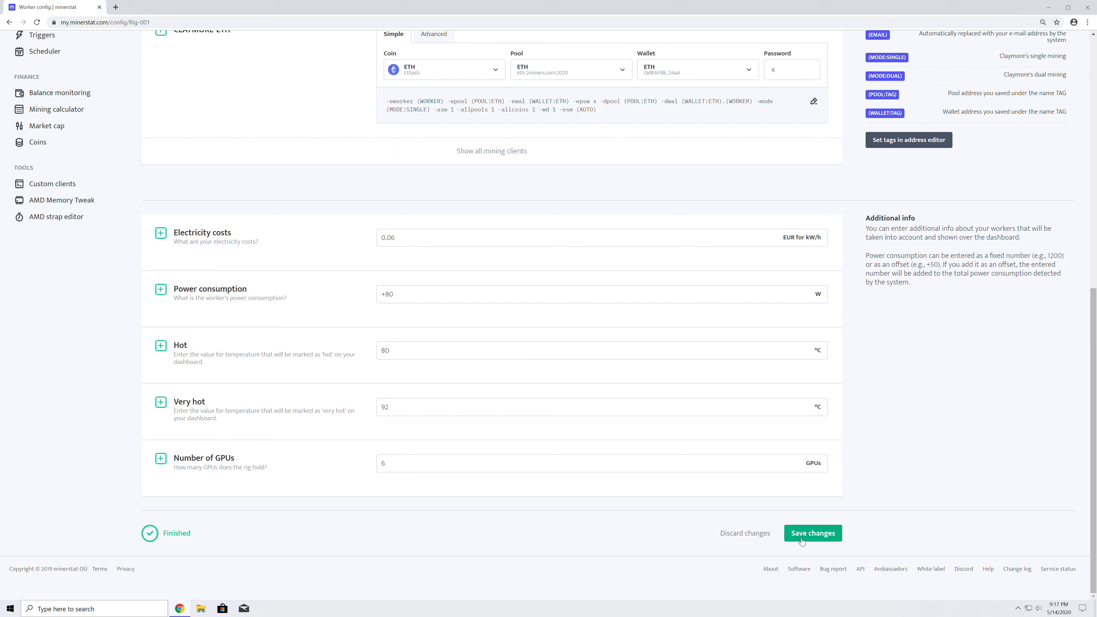
pyautogui.click(813, 533)
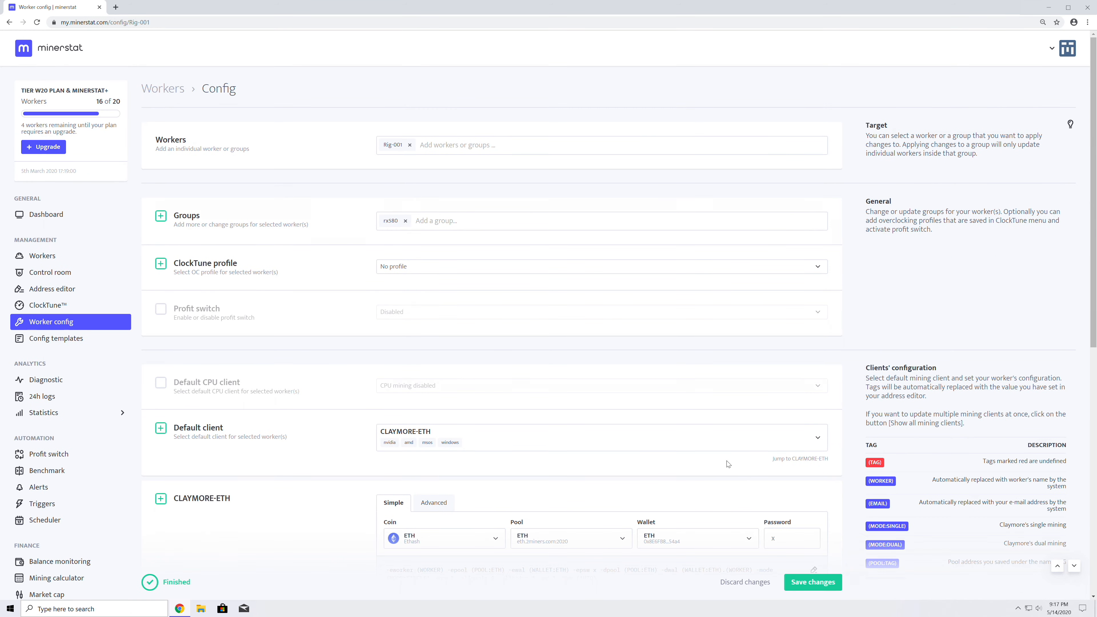
# Add Rig-002 and Rig-003 to the selected workers and save the same configuration for all of them.
pyautogui.click(451, 147)
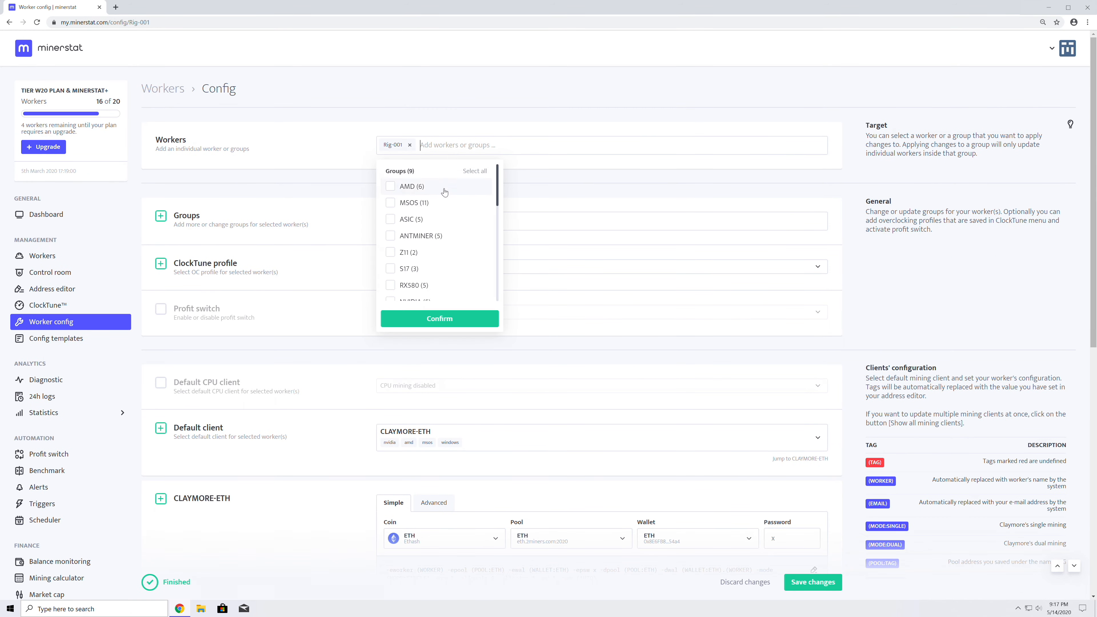
pyautogui.scroll(-3, 445, 192)
pyautogui.click(394, 280)
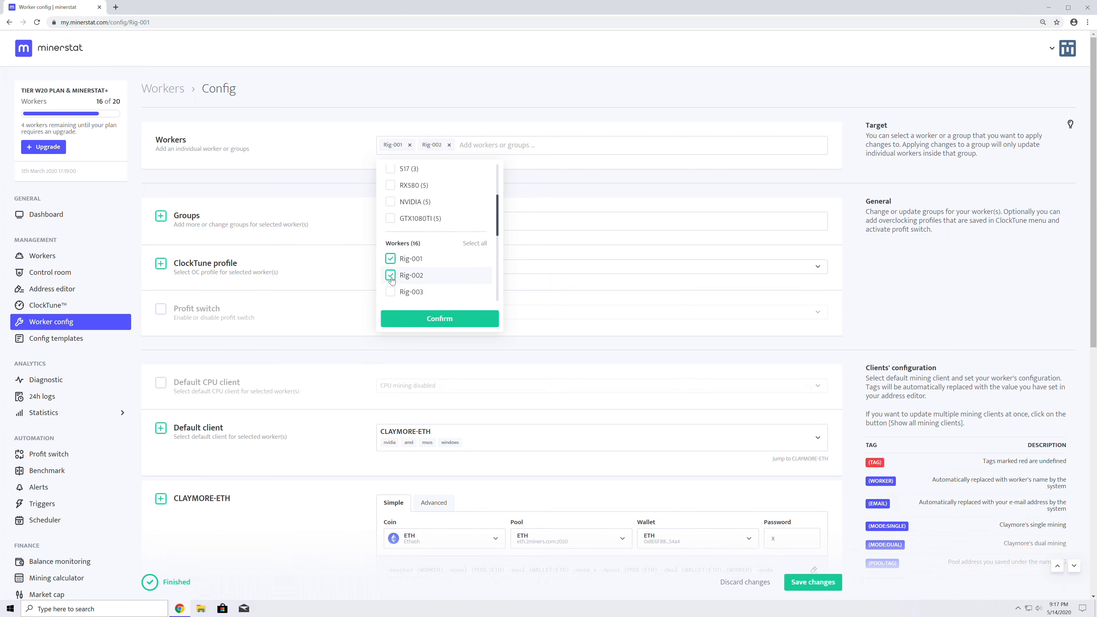
pyautogui.click(394, 296)
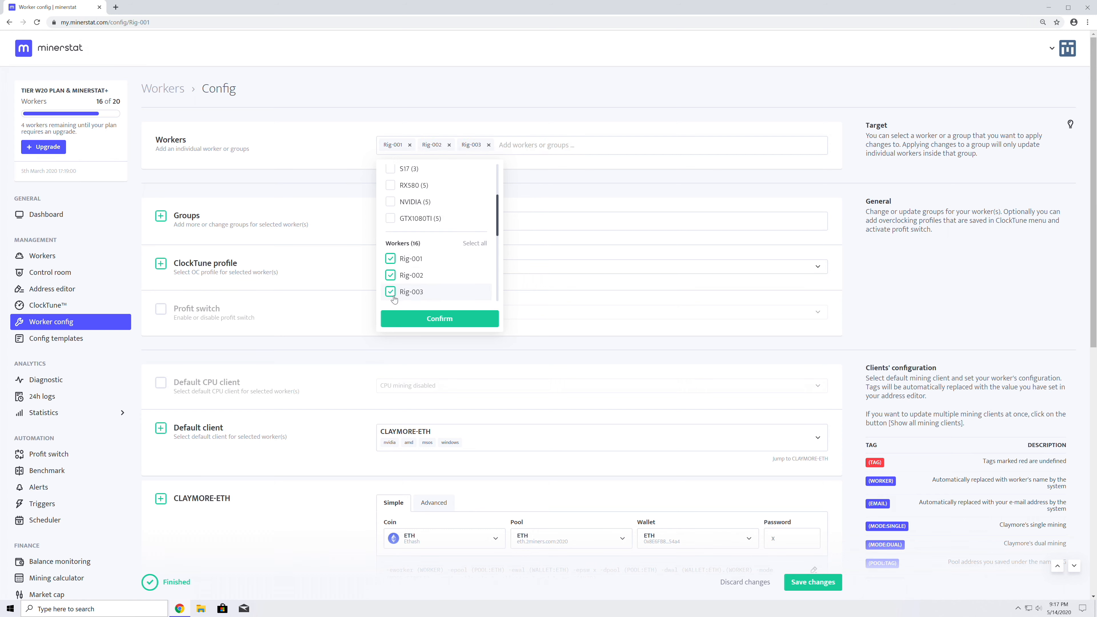
pyautogui.click(424, 319)
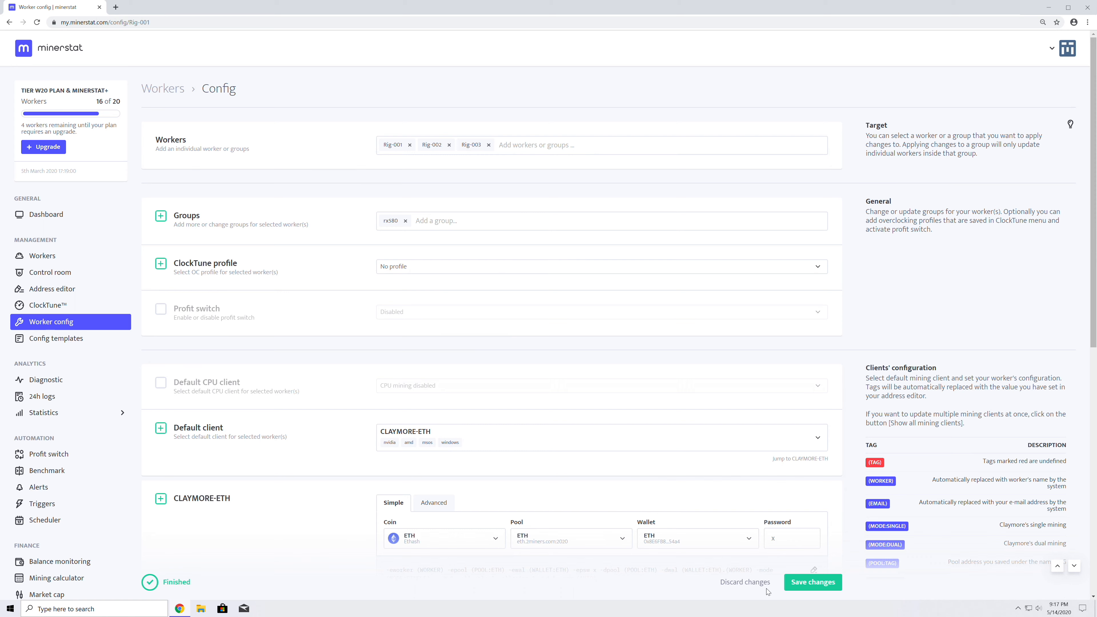
pyautogui.click(792, 587)
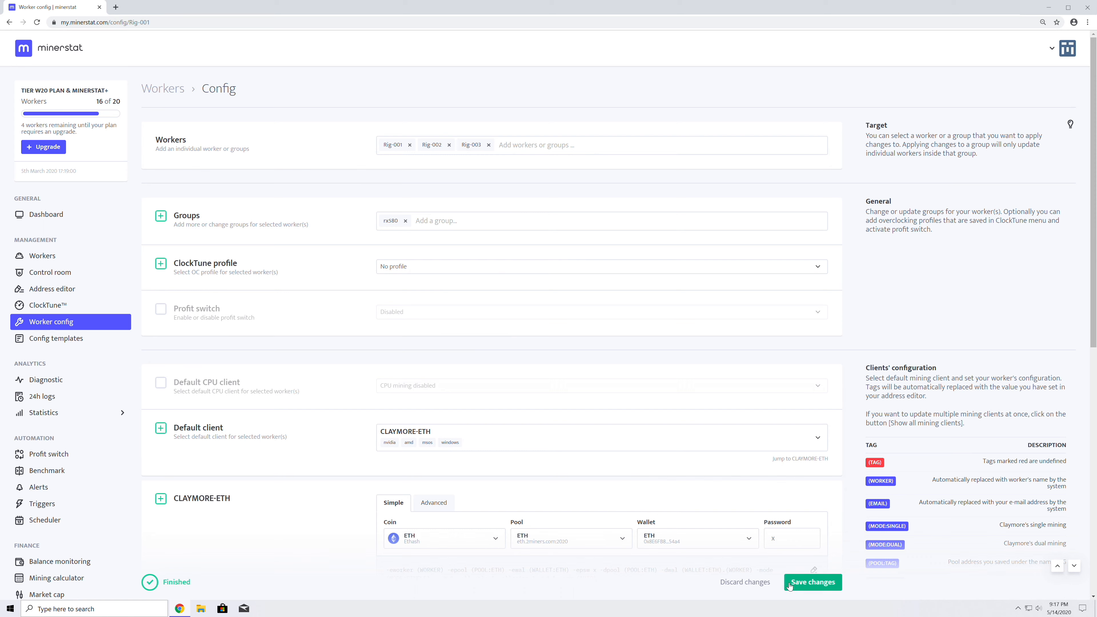